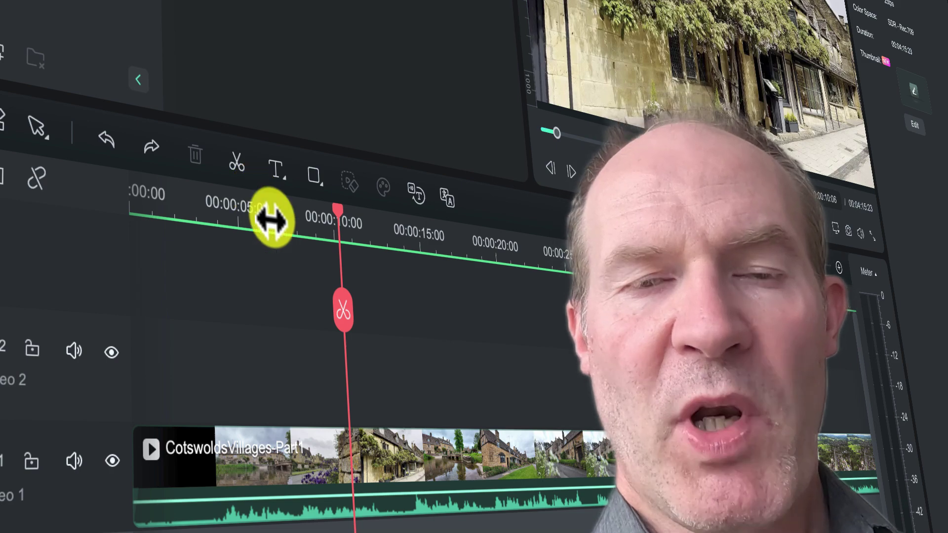
Split the CotswoldsVillages-Part1 clip on Video 1 at 00:00:12:20 and select its left part.
left_click(382, 241)
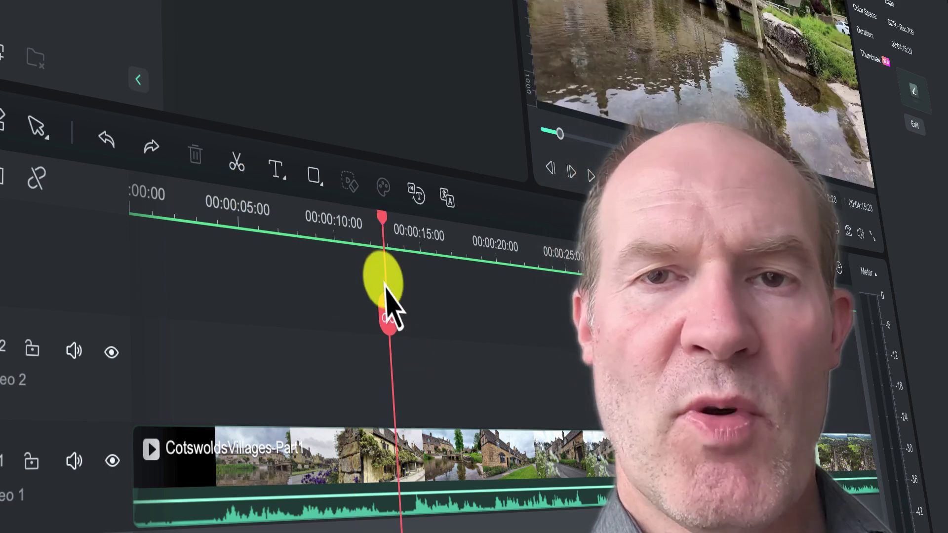
left_click(390, 450)
key("ctrl+b")
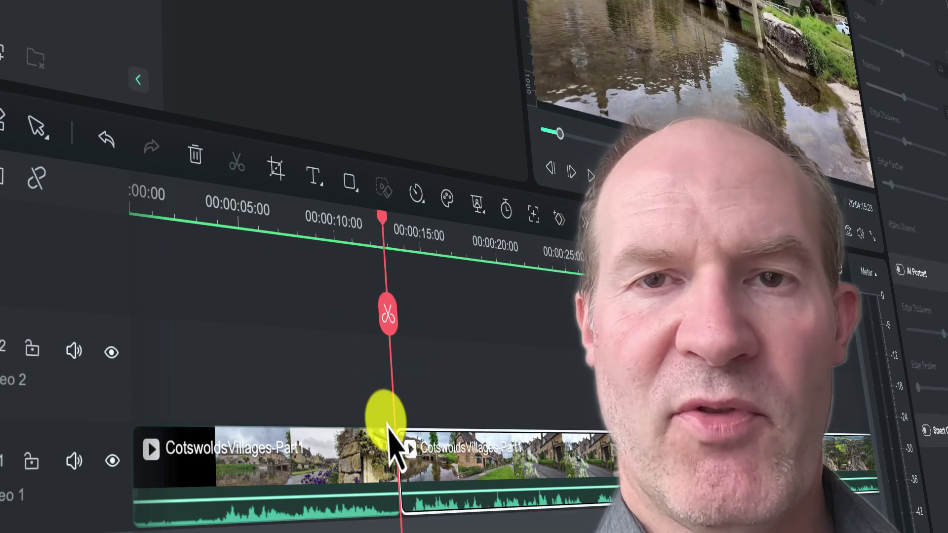
left_click(369, 486)
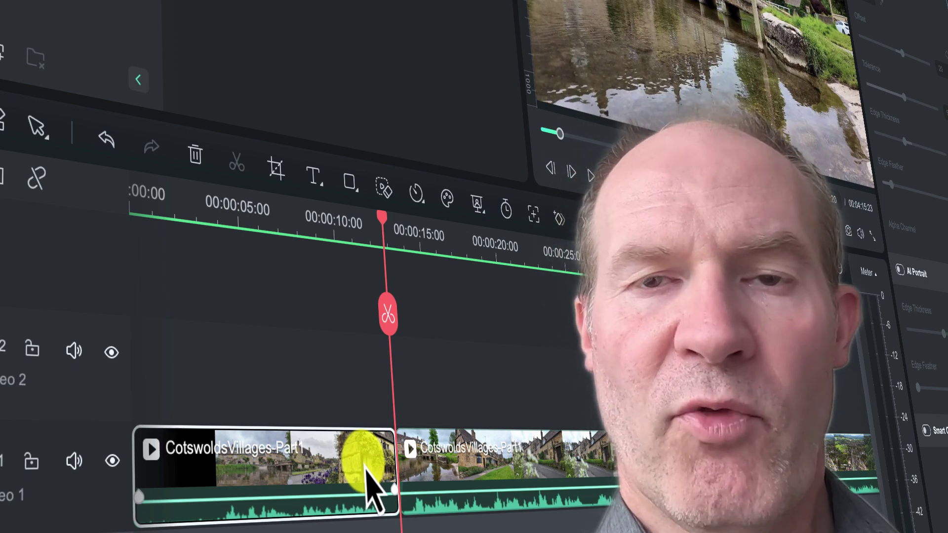
Run AI Vocal Remover on the first clip part to get separate voice and background tracks.
right_click(366, 465)
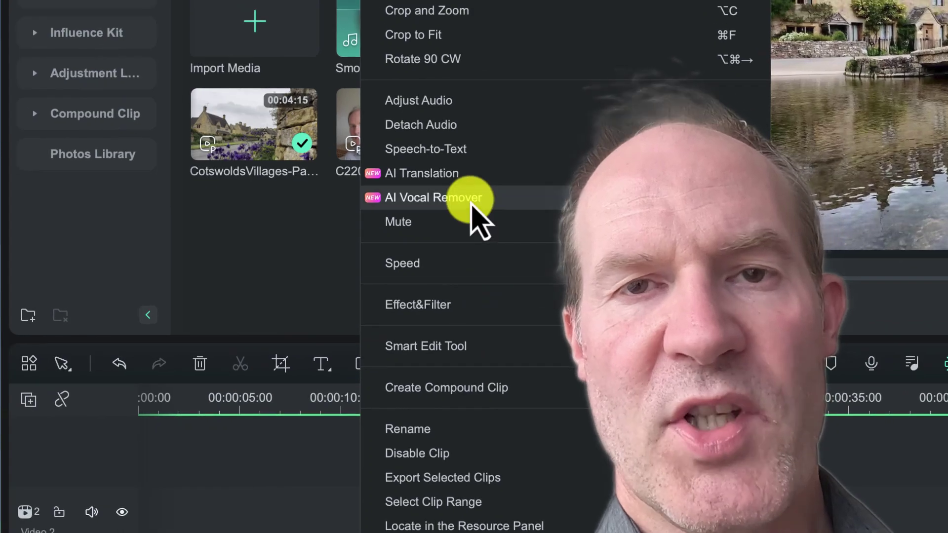
left_click(471, 205)
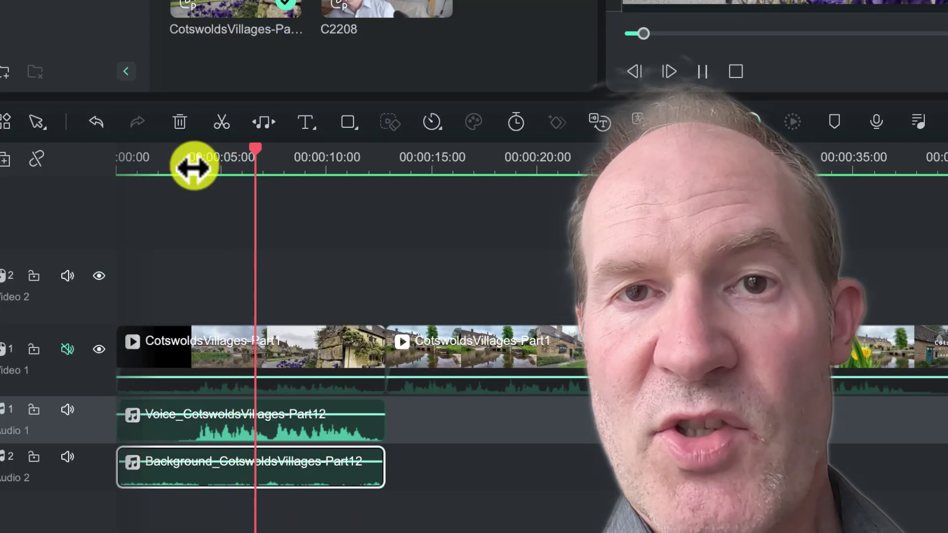
key("space")
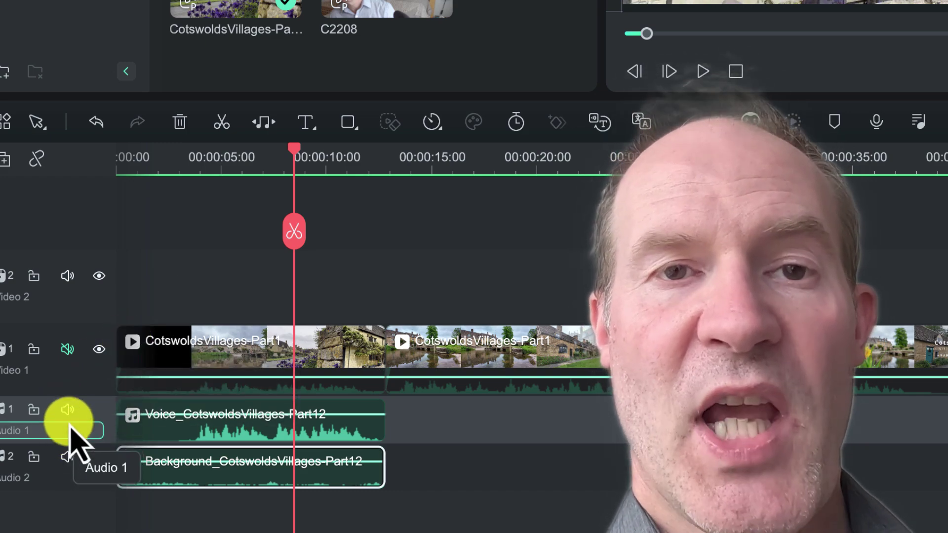
Mute the Audio 2 background track and play from about 4 seconds to hear only the voice.
left_click(66, 456)
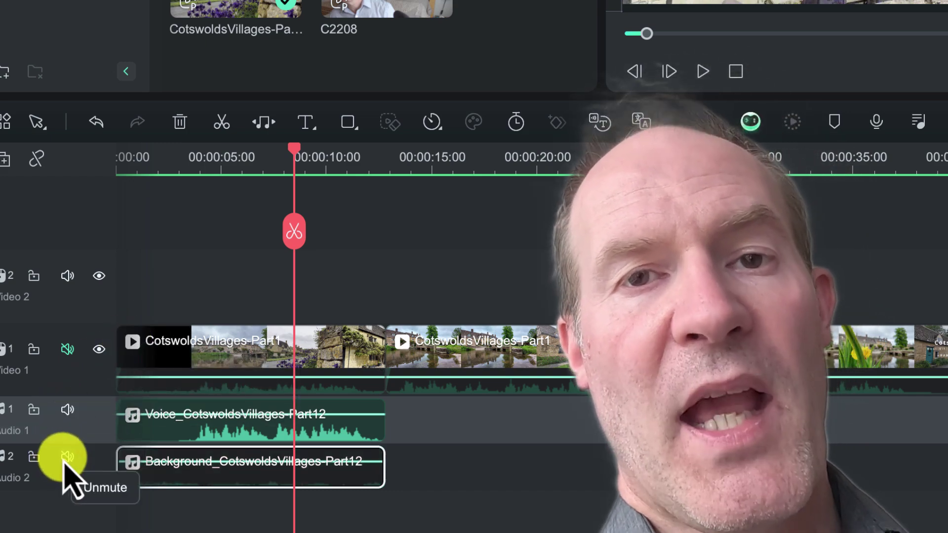
left_click(210, 166)
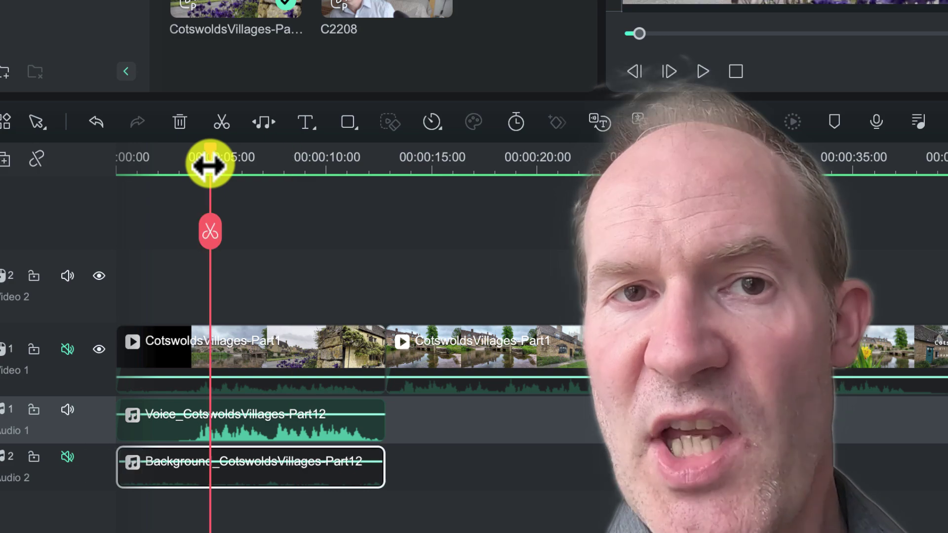
key("space")
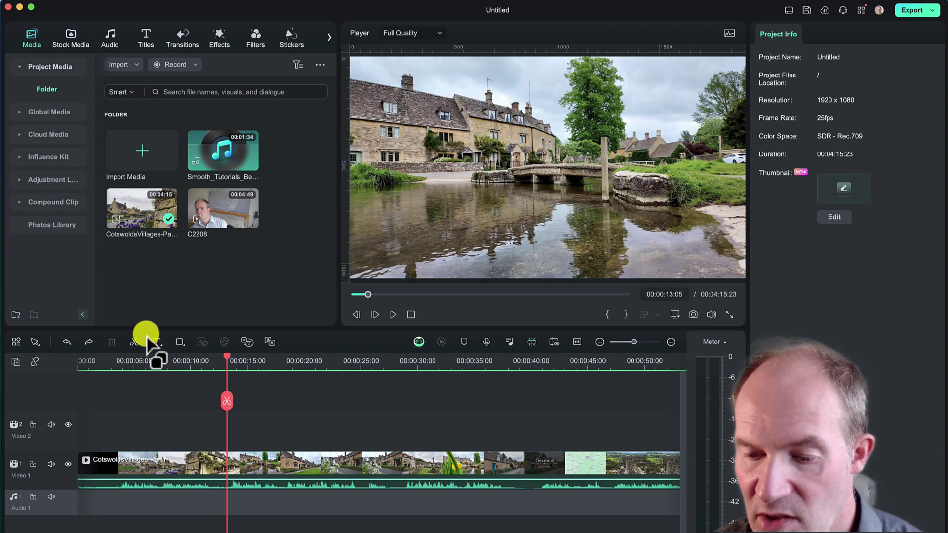
left_click(142, 358)
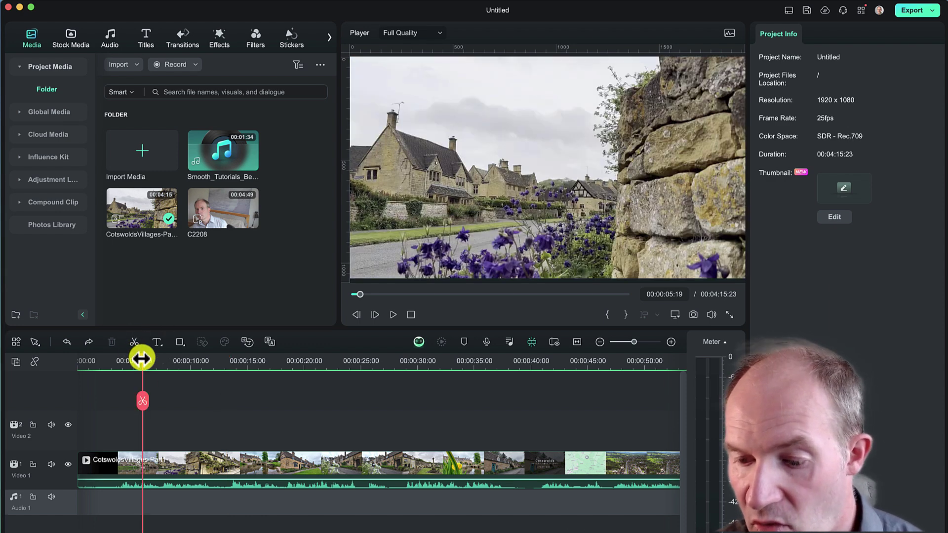
key("space")
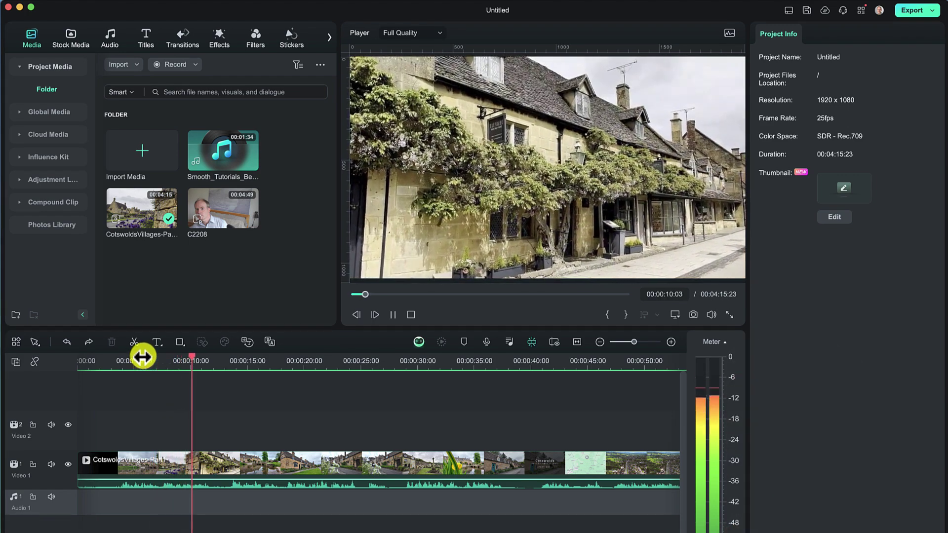
key("space")
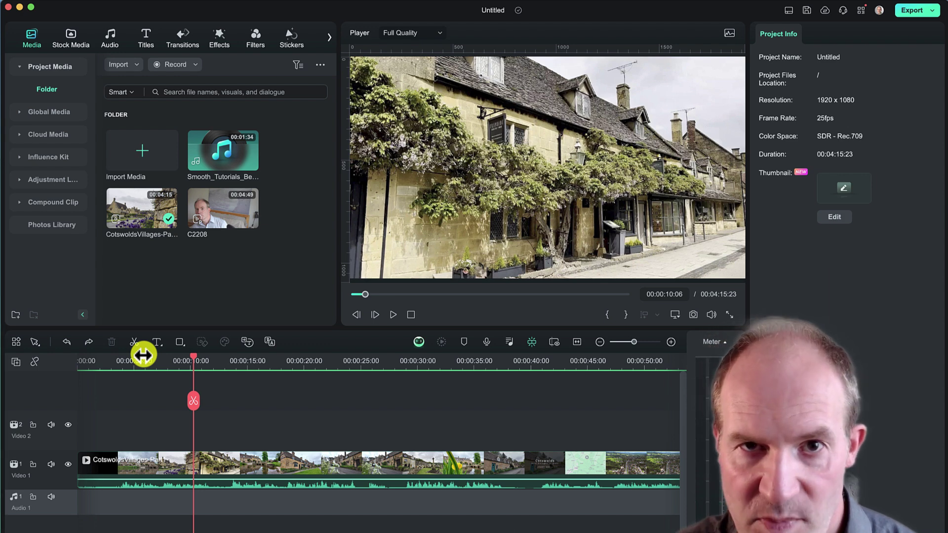
Split the Video 1 village clip at 00:00:12:20 and apply AI Vocal Remover to its left part.
left_click(223, 366)
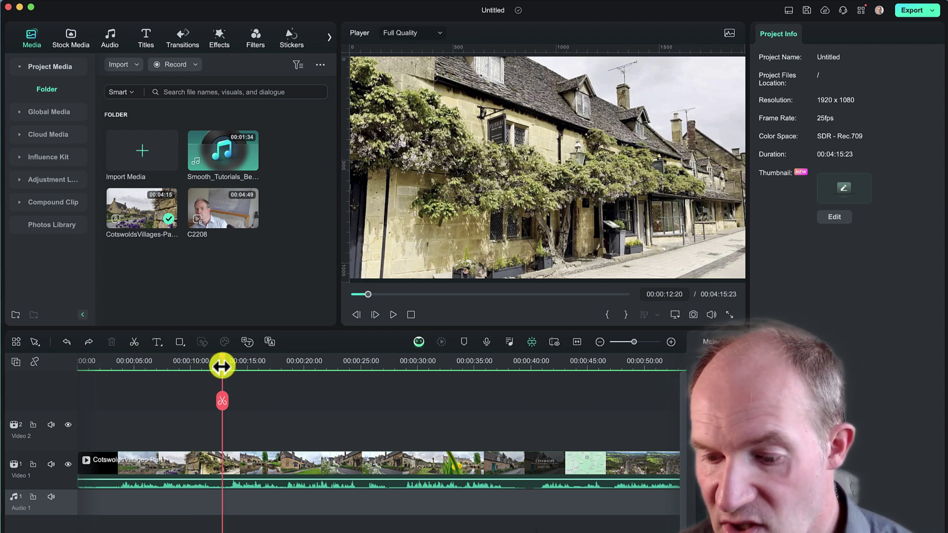
left_click(221, 466)
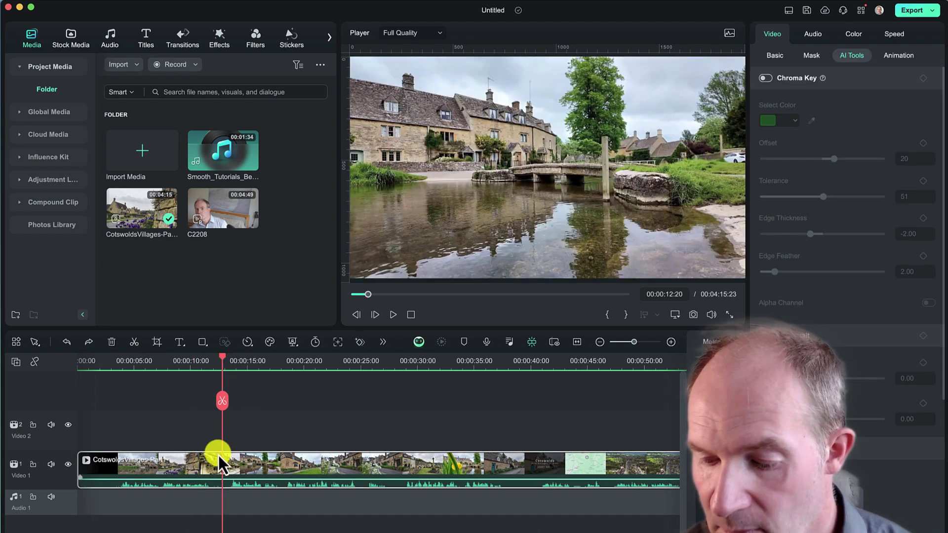
key("super+b")
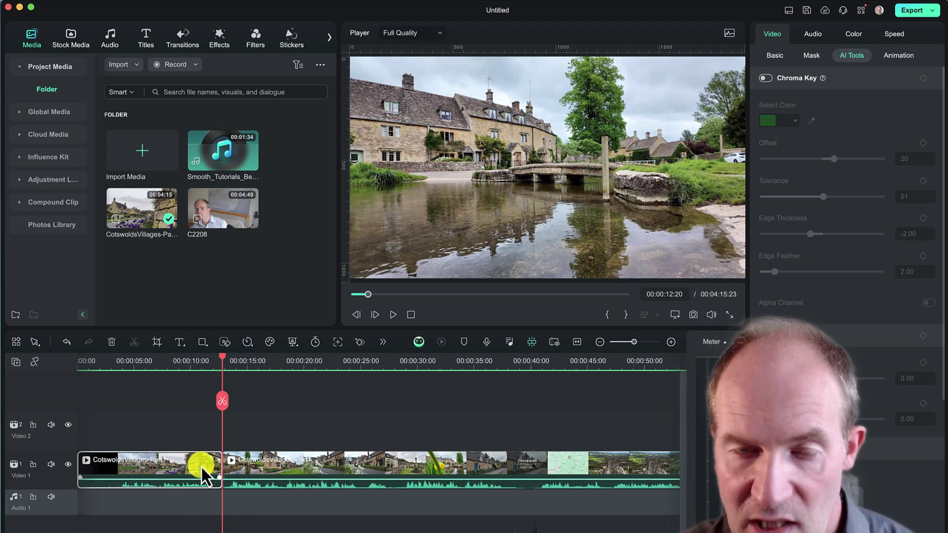
right_click(201, 467)
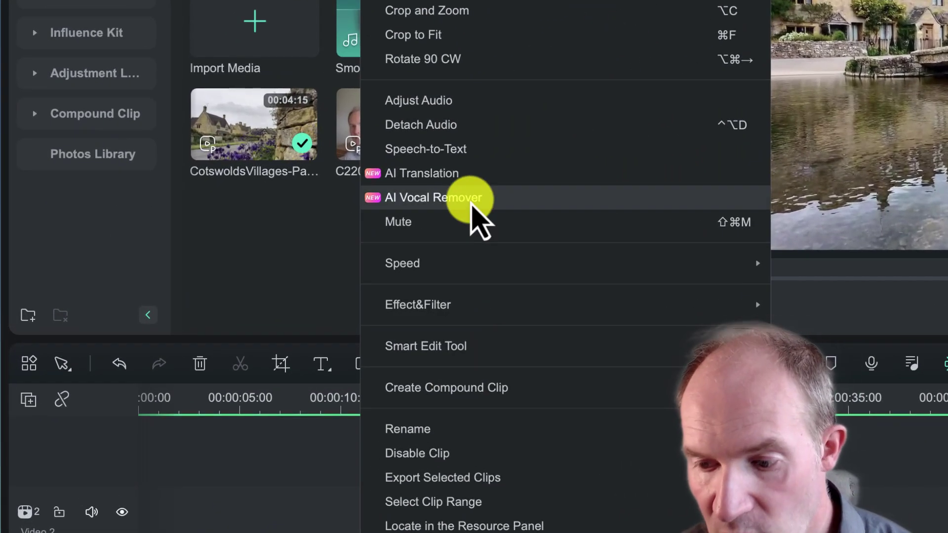
left_click(470, 202)
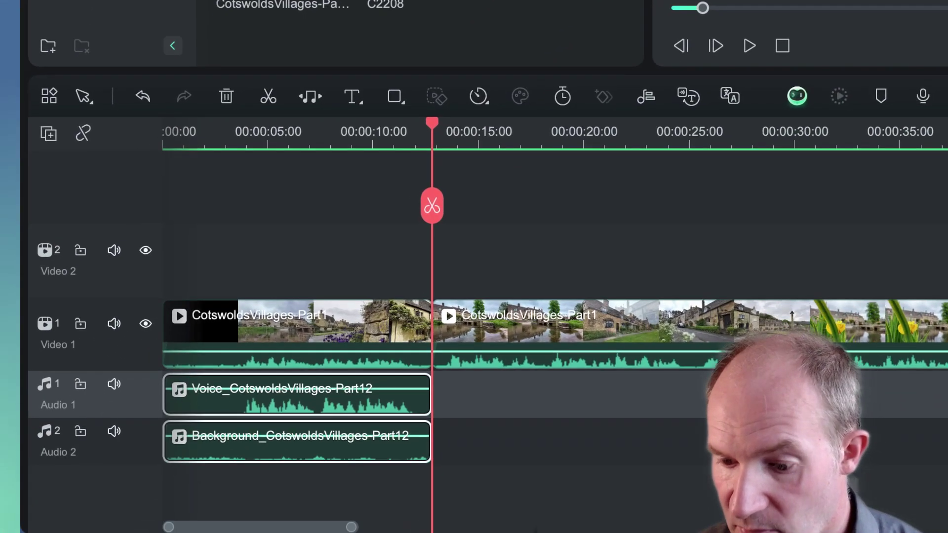
Mute Video 1's original audio and preview the timeline from about 3.5 seconds.
left_click(291, 401)
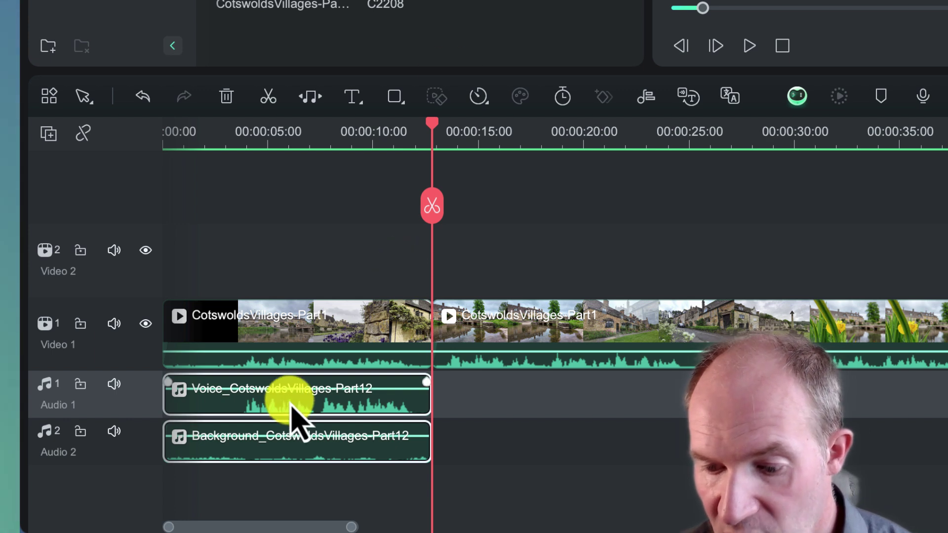
left_click(283, 446)
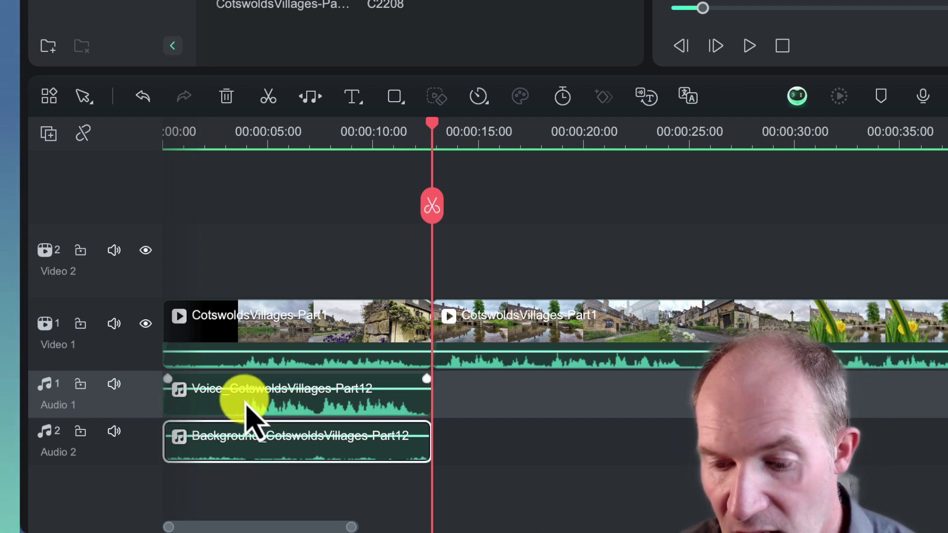
left_click(114, 323)
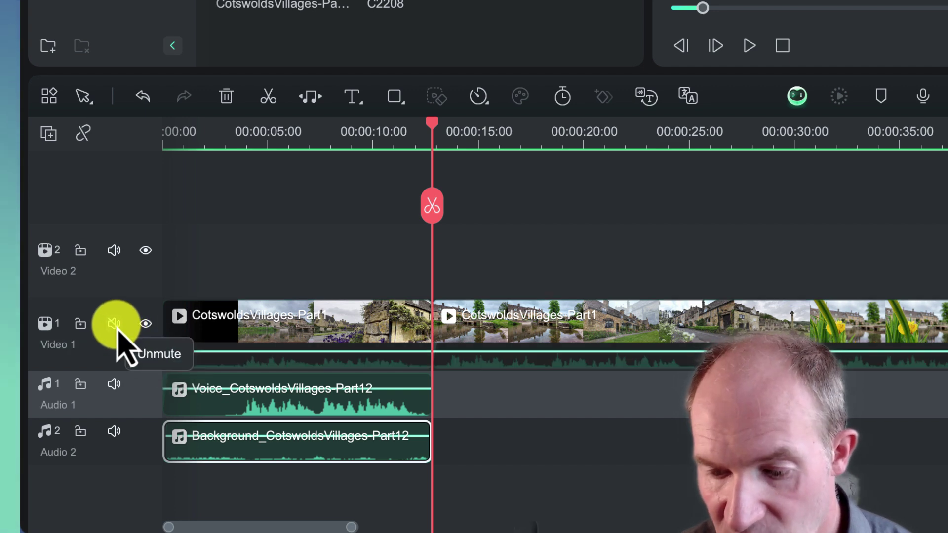
left_click(240, 137)
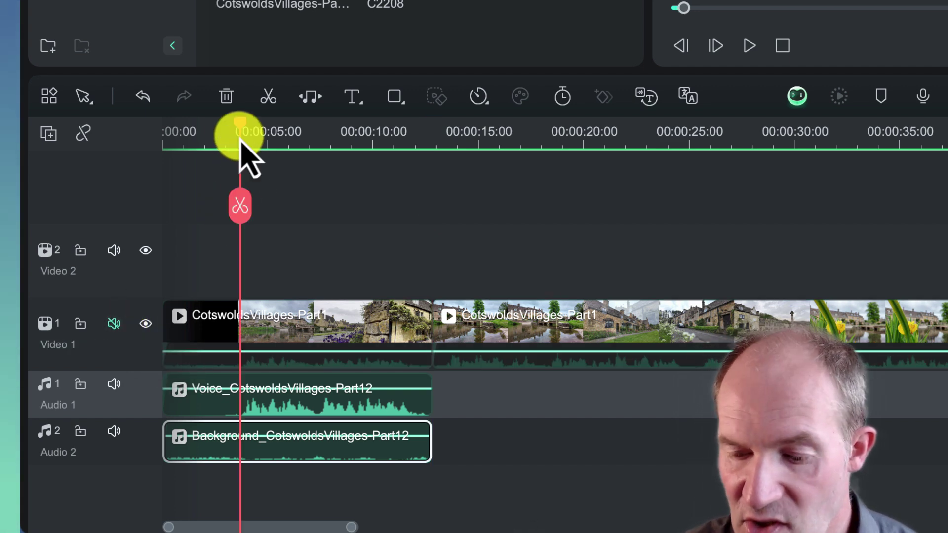
key("space")
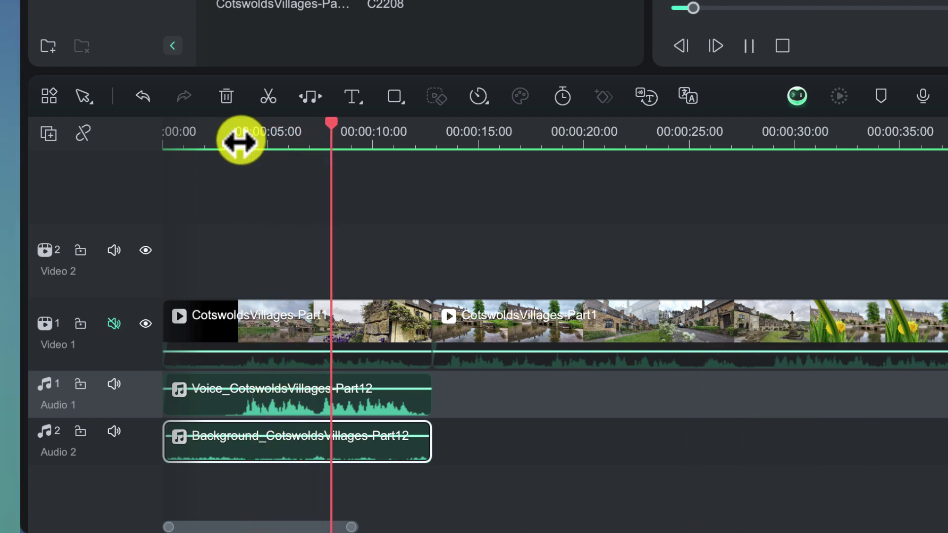
key("space")
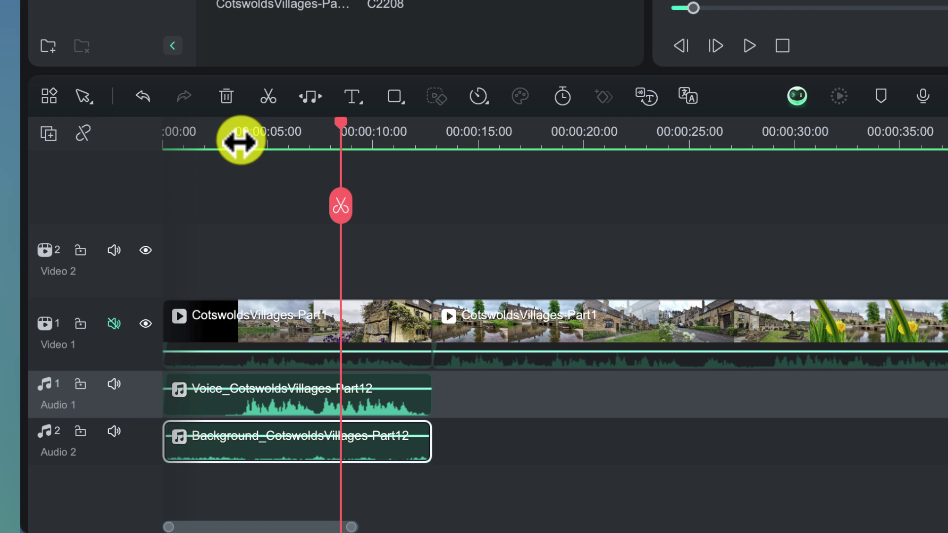
Mute the Background_CotswoldsVillages-Part12 track and preview from about 4 seconds with only the voice.
left_click(113, 430)
left_click(257, 140)
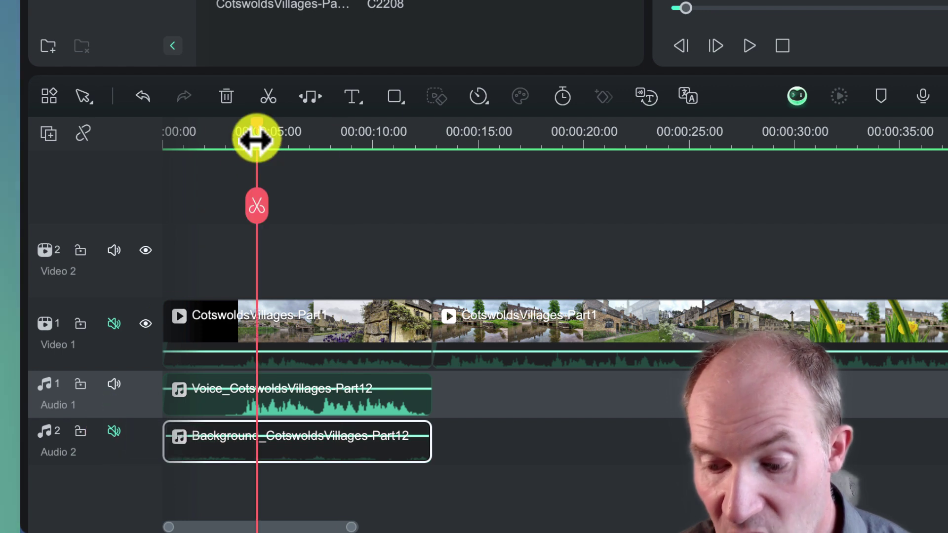
key("space")
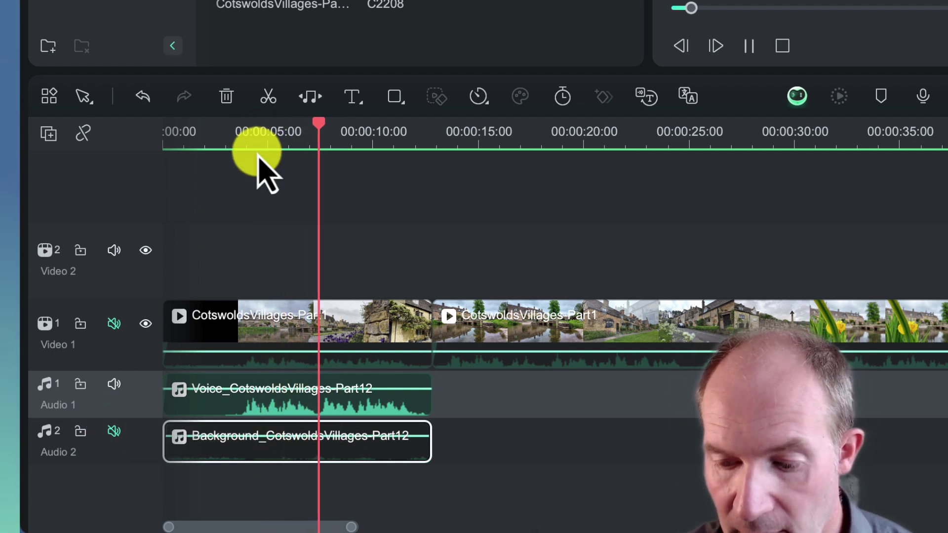
key("space")
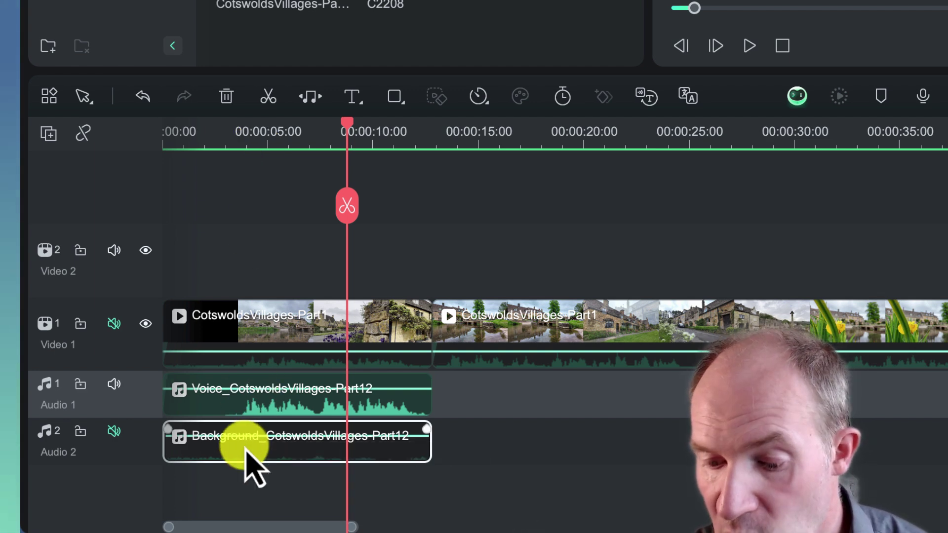
Delete the Background clip and drag the Smooth_Tutorials_Beats AI music onto Audio 2 below the voice.
key("Delete")
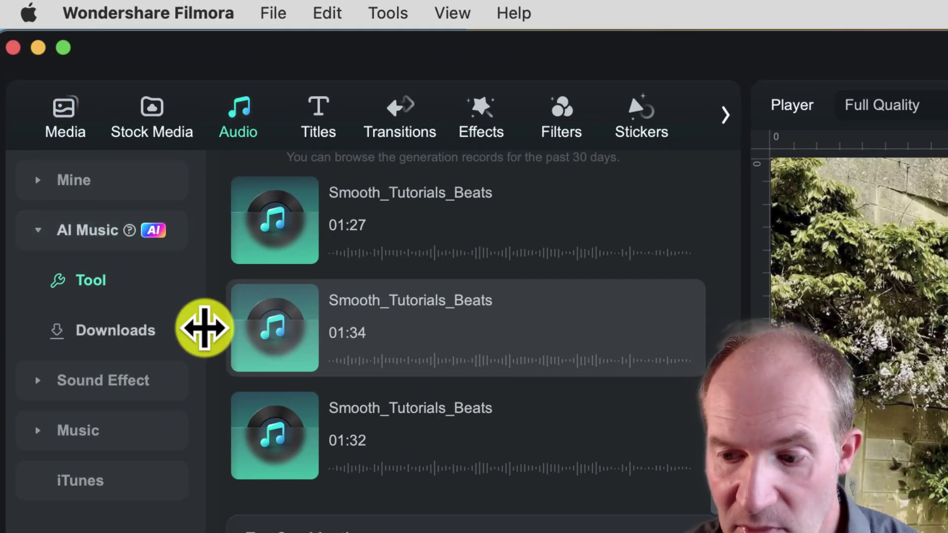
mouse_move(313, 380)
scroll(312, 374, "up", 1)
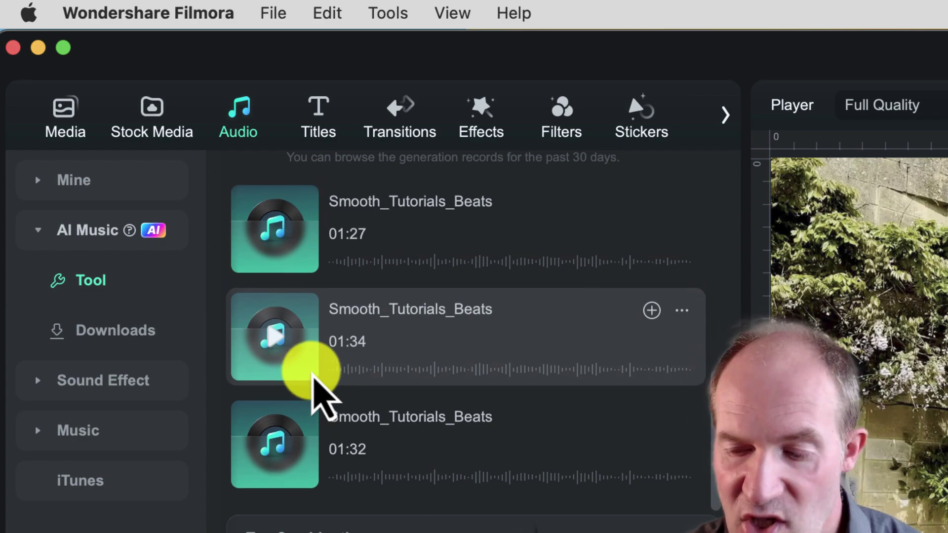
left_click_drag(313, 375, 313, 440)
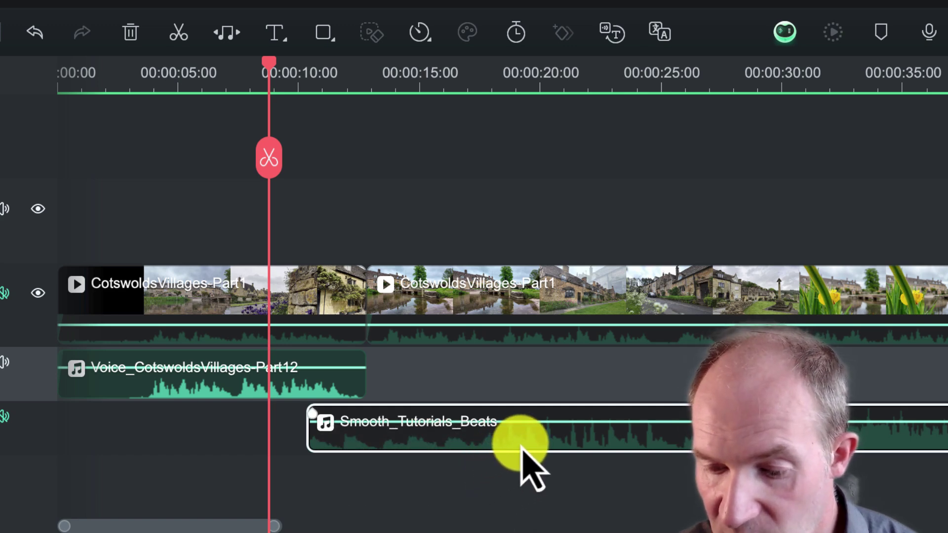
Move the Smooth_Tutorials_Beats clip to the timeline start and unmute the Audio 2 track.
left_click_drag(444, 449, 240, 461)
left_click(4, 417)
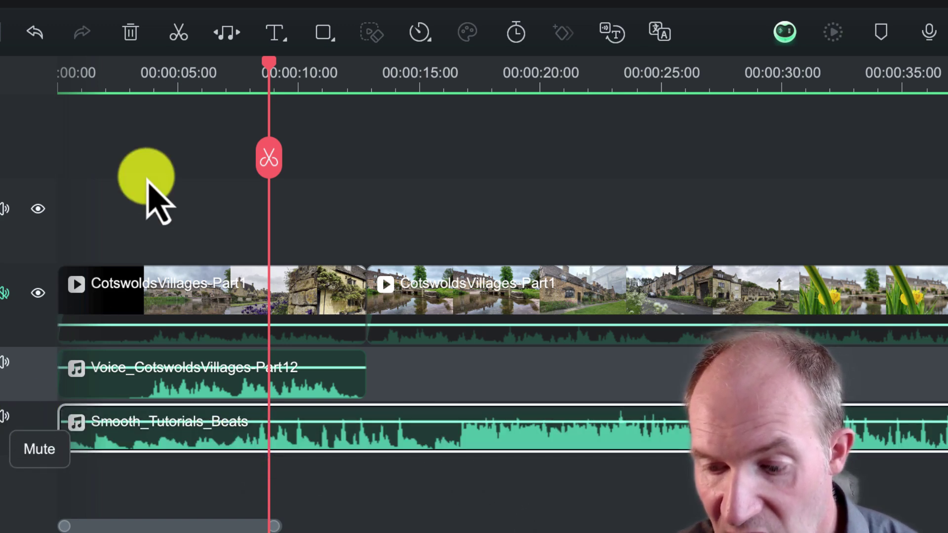
left_click(169, 79)
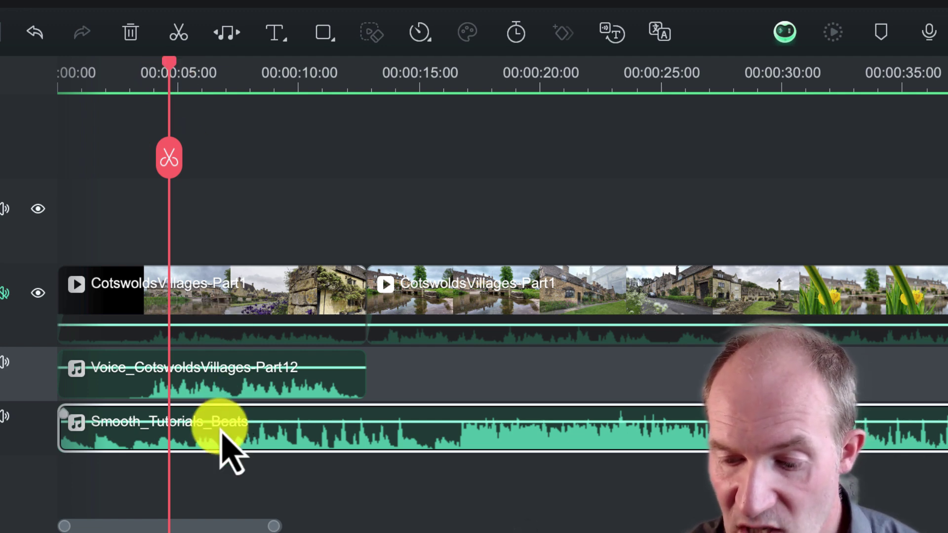
Lower the music volume toward -15 dB and preview it with the voice from about 3.7 seconds.
left_click_drag(222, 422, 220, 434)
left_click(148, 86)
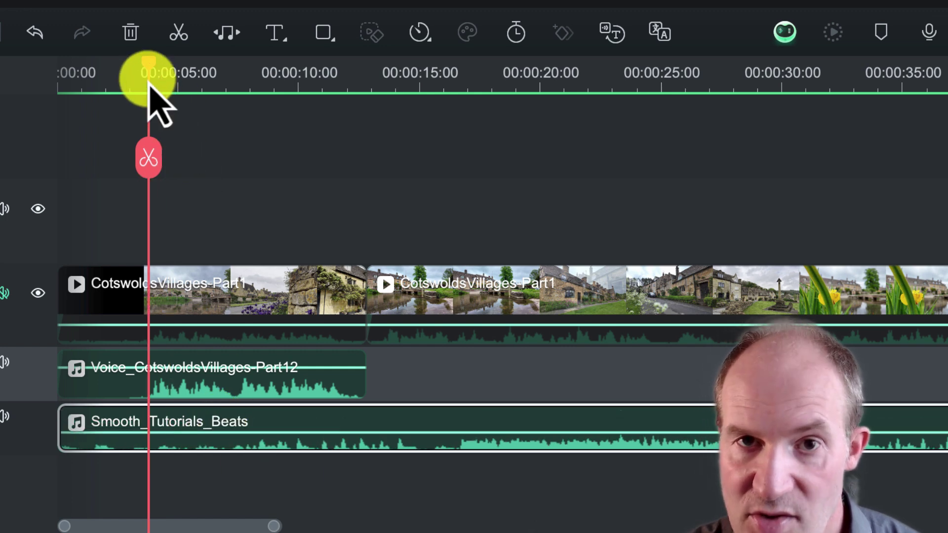
key("space")
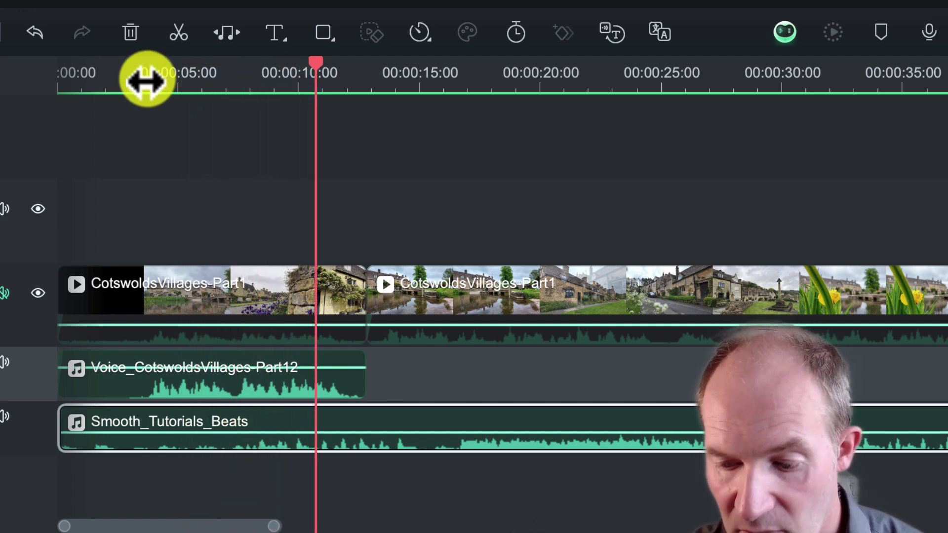
key("space")
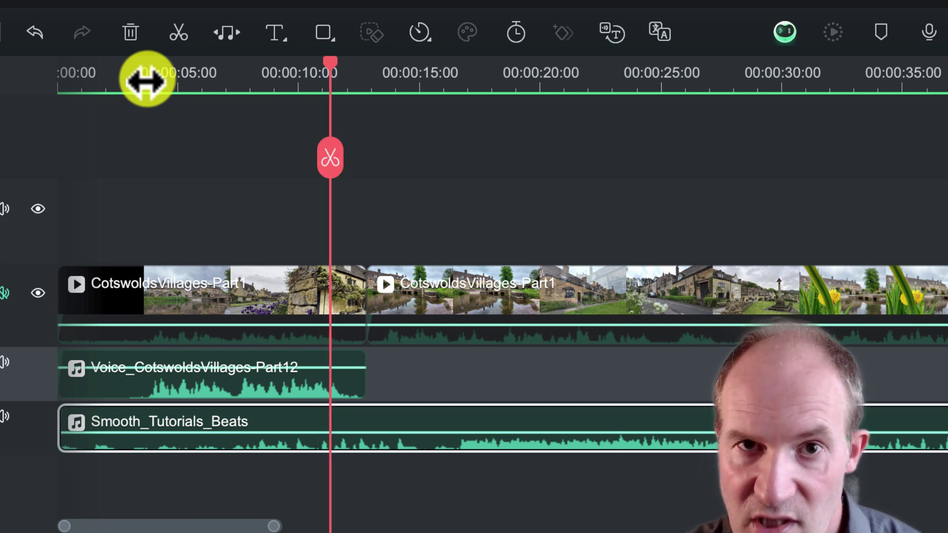